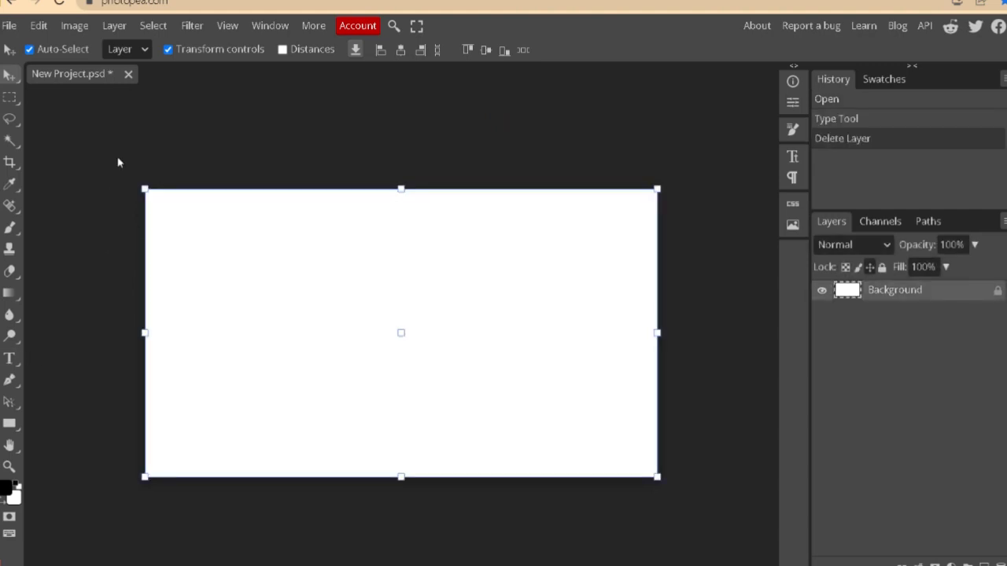
Add a horizontal text layer reading "HOW TO ADD TEXT" on the blank white canvas
left_click(118, 159)
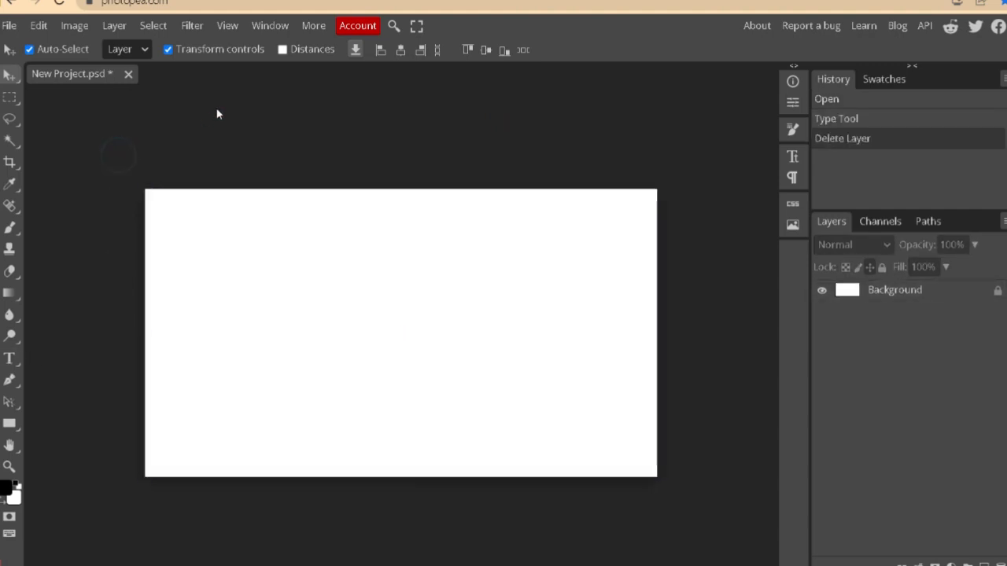
left_click(11, 359)
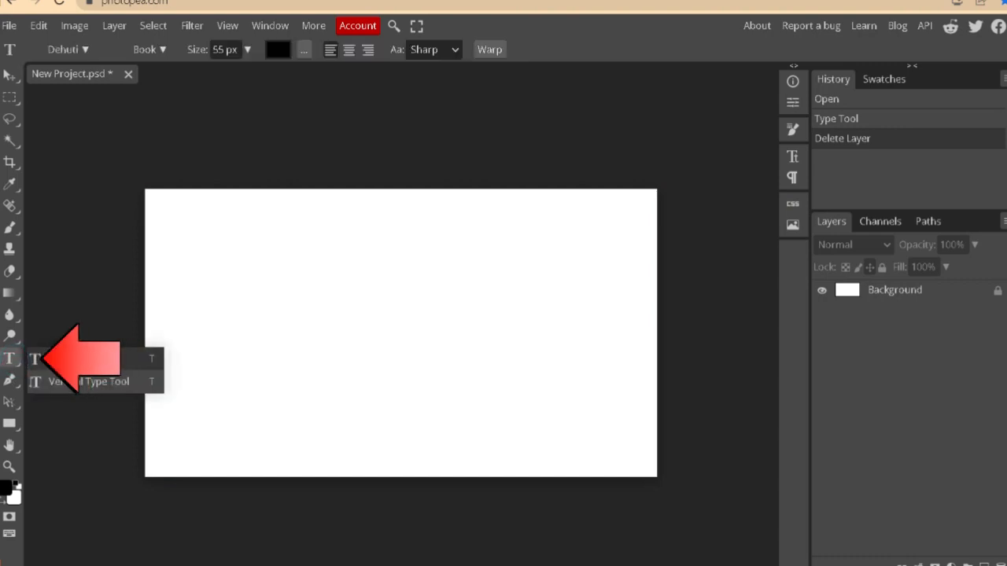
left_click(62, 362)
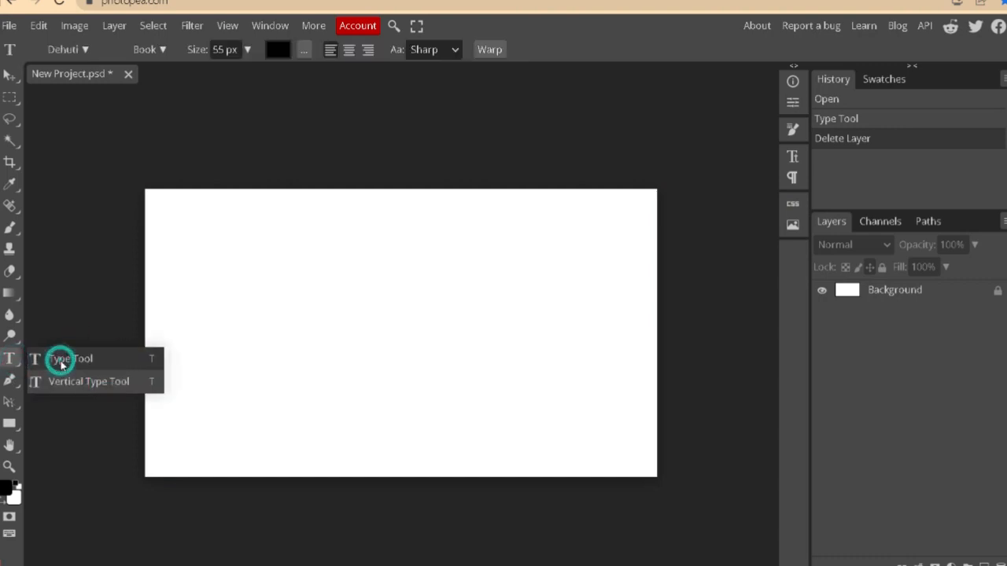
left_click(208, 325)
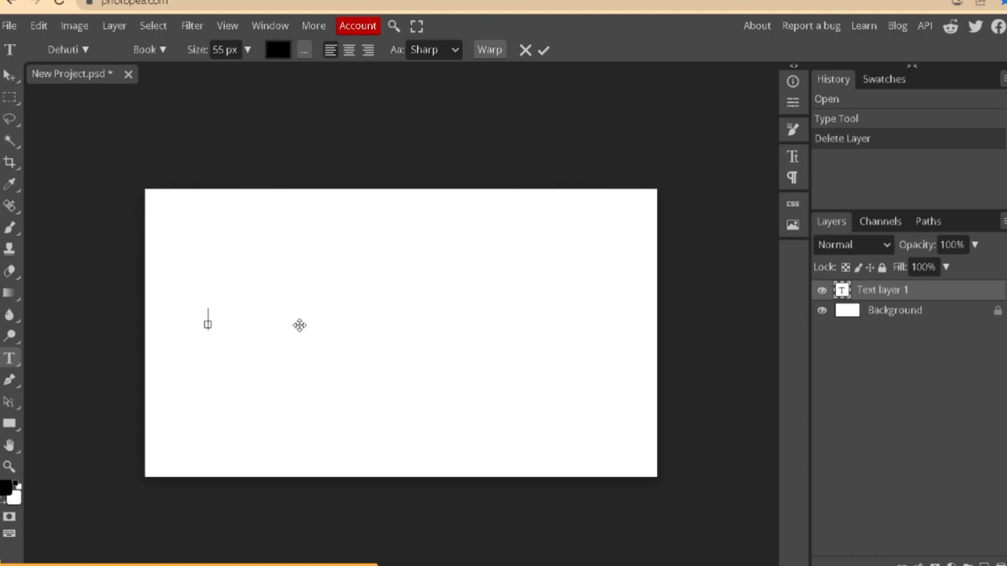
type("HOW")
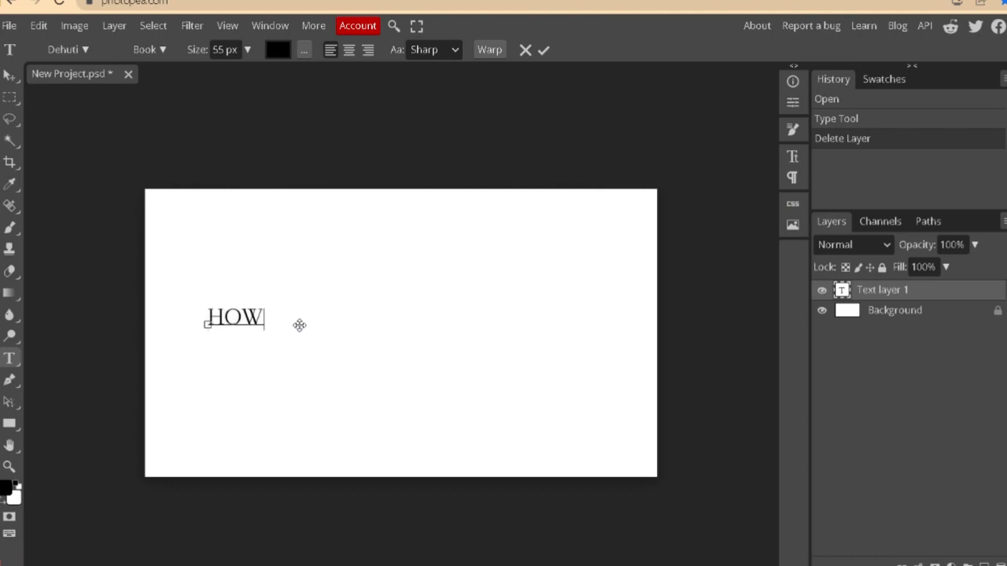
type(" TO ADD T")
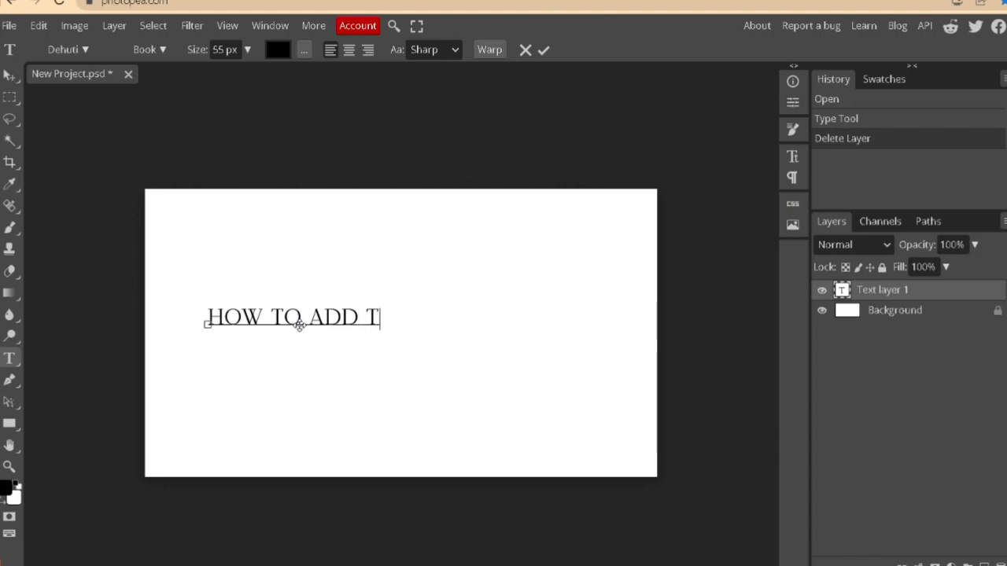
type("EXT")
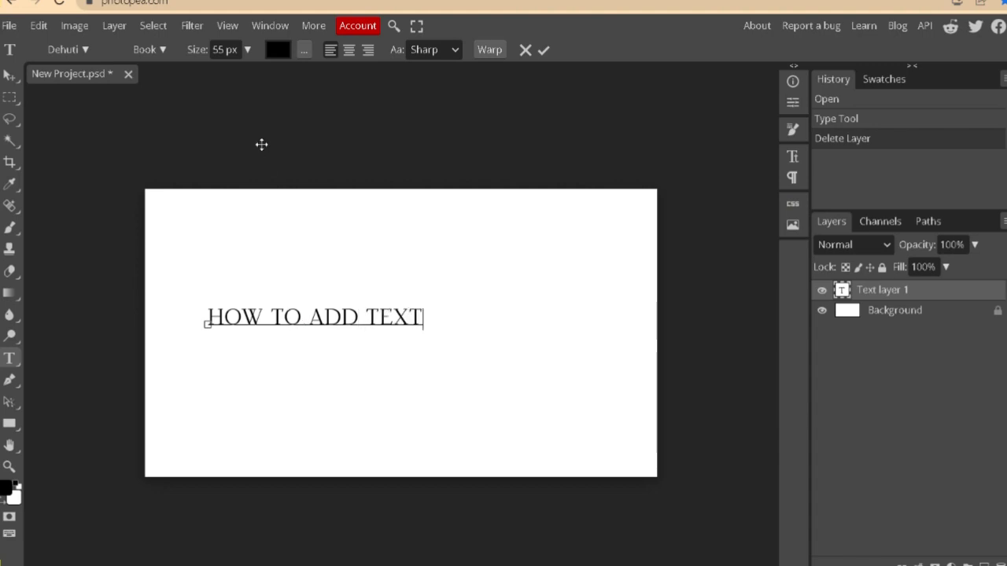
left_click(543, 51)
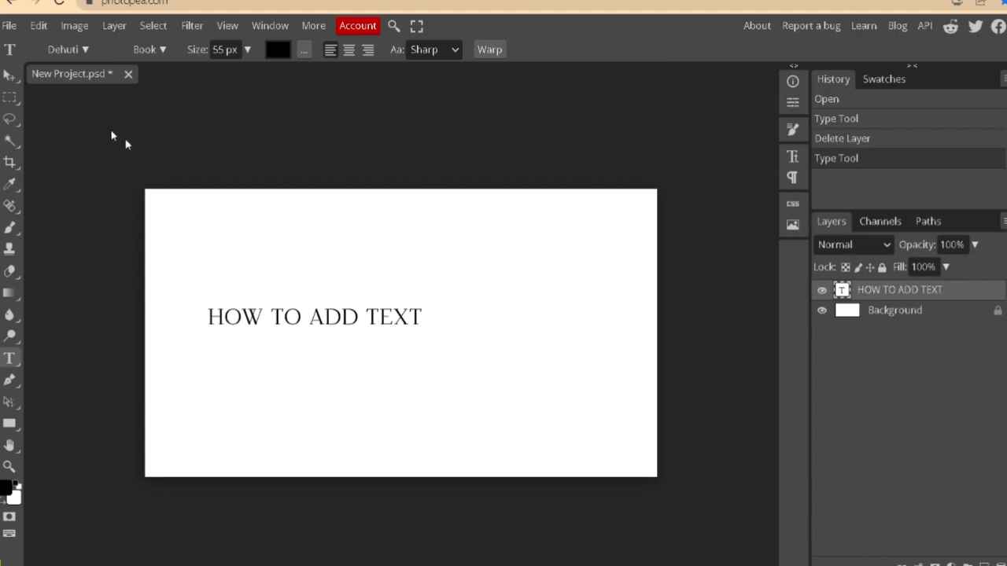
Move the "HOW TO ADD TEXT" layer to roughly the centre of the canvas with the Move tool
left_click(11, 75)
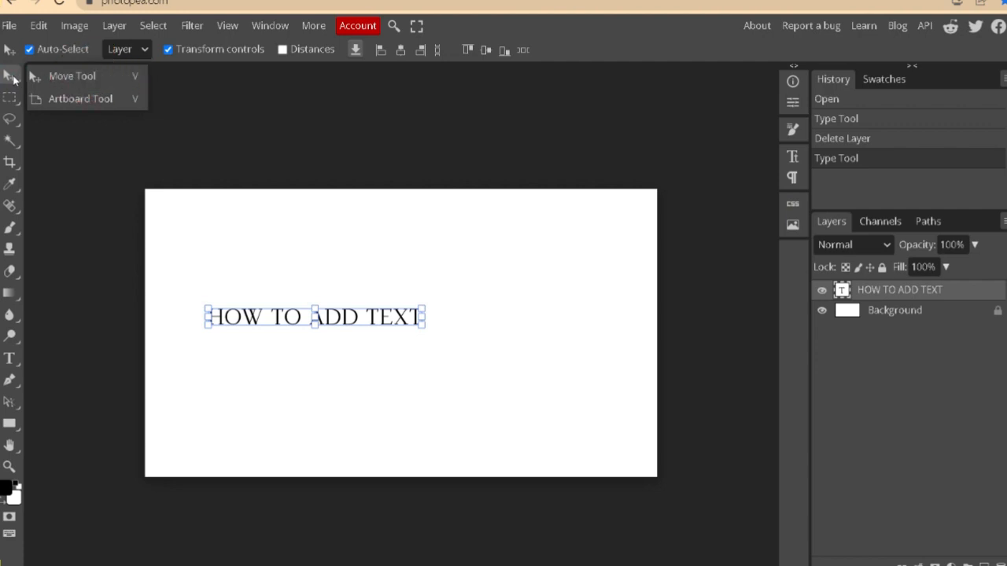
left_click(71, 80)
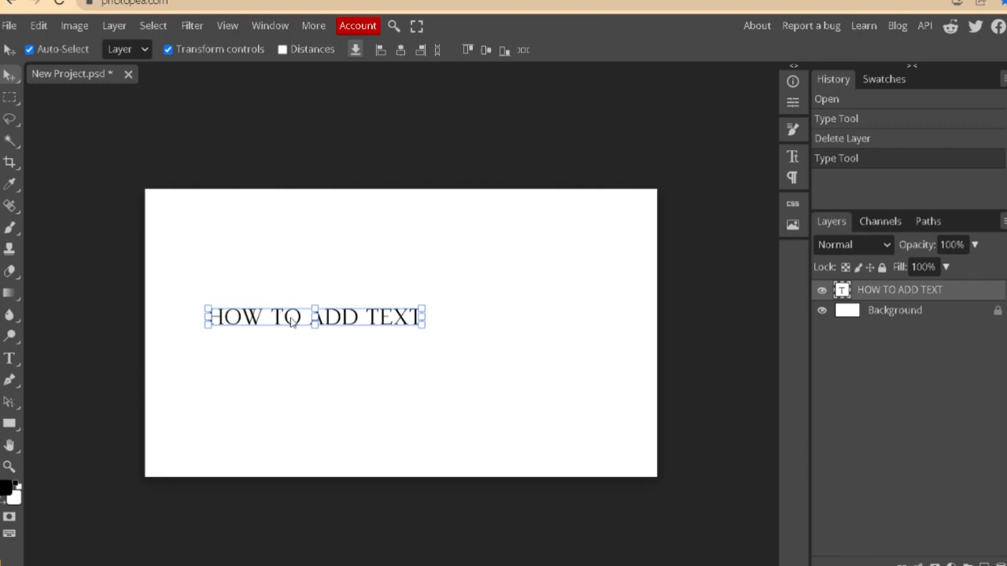
left_click_drag(291, 321, 371, 329)
left_click(368, 255)
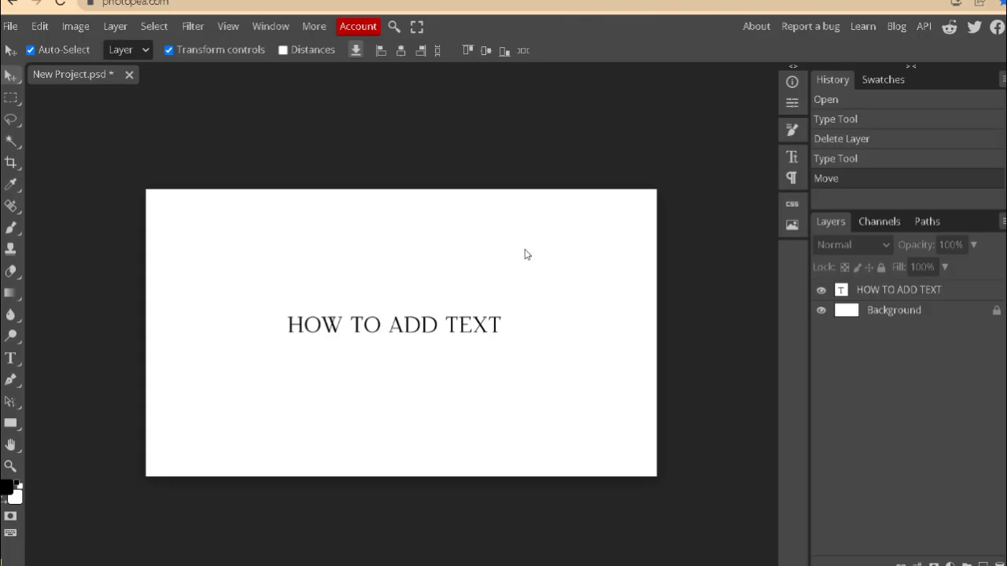
Enlarge the text proportionally to about 194% so it spans most of the canvas width, and apply the transform
left_click(359, 326)
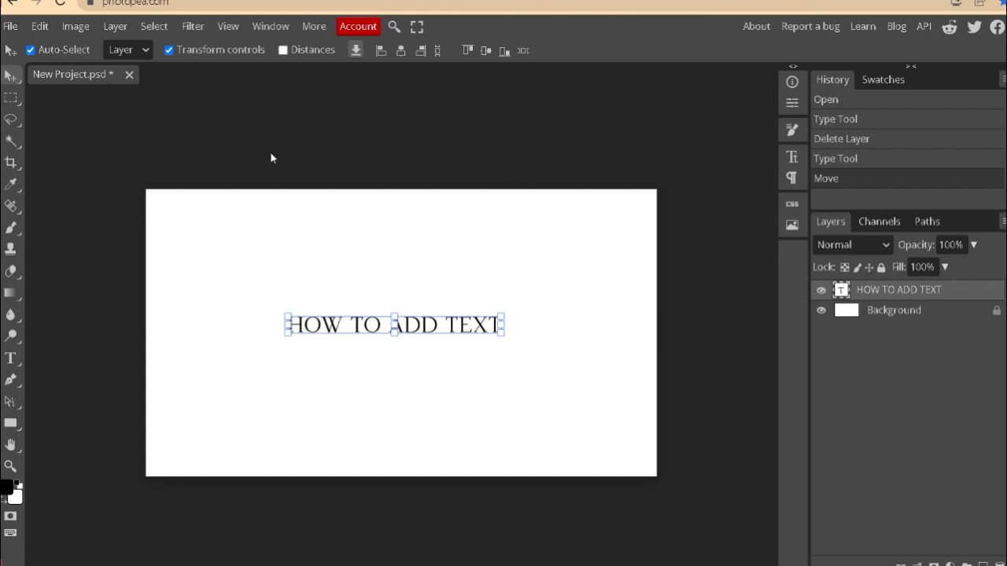
left_click(339, 320)
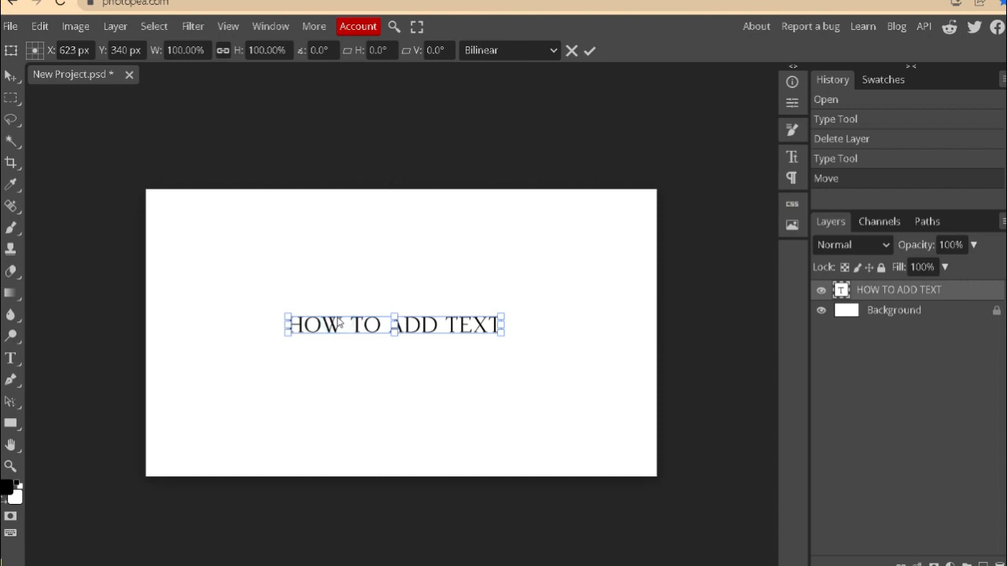
left_click(223, 52)
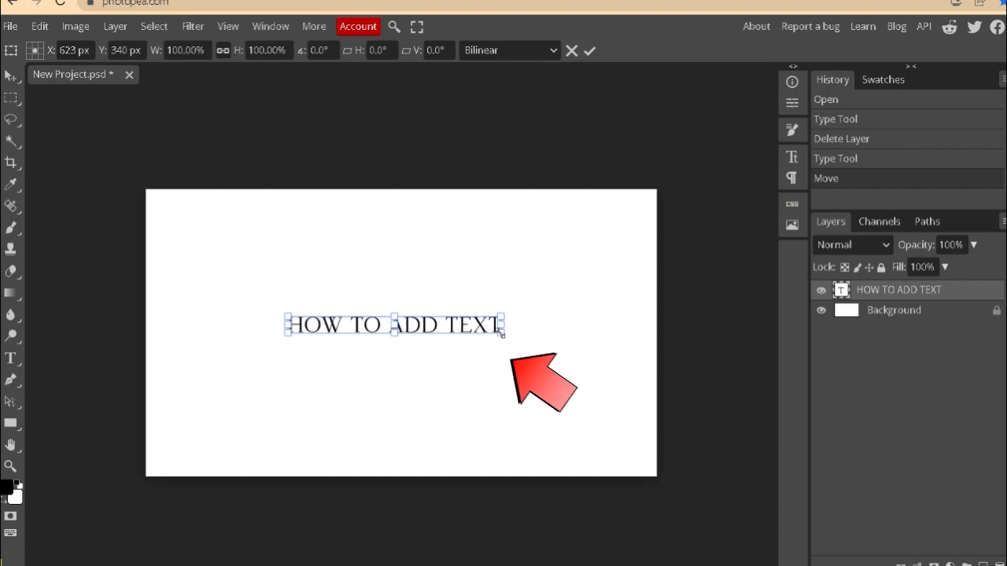
left_click_drag(499, 336, 604, 404)
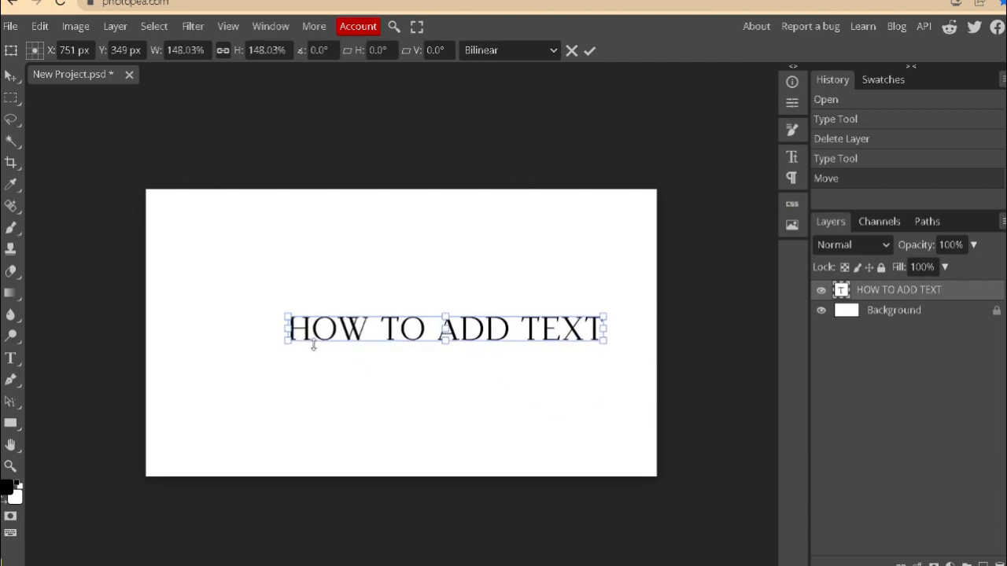
left_click_drag(288, 341, 190, 386)
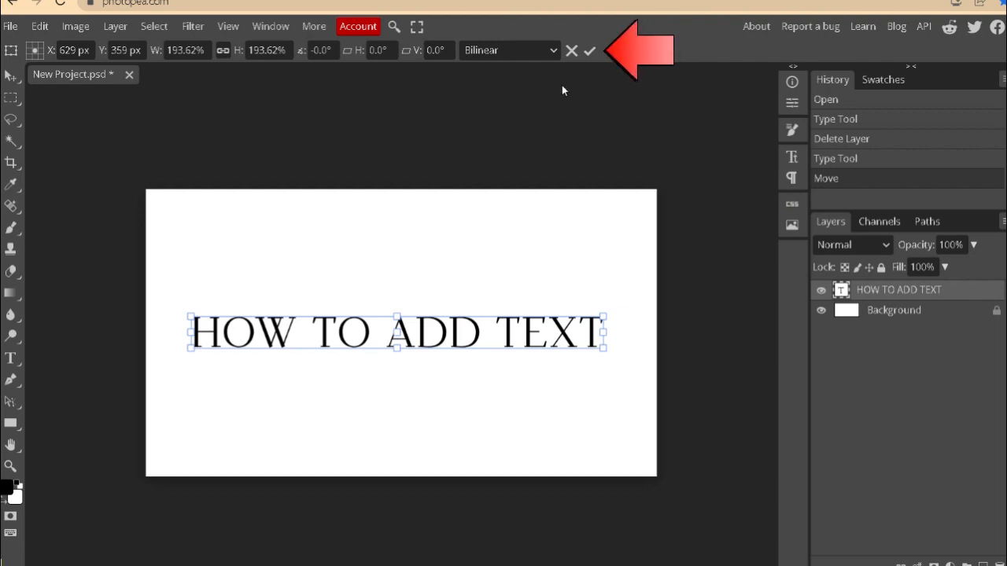
left_click(589, 50)
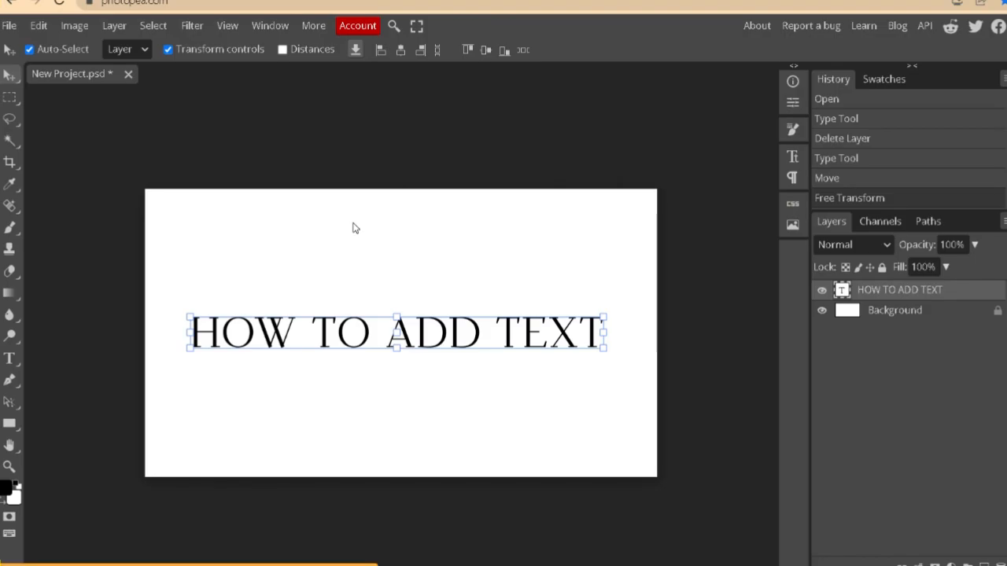
Change the colour of the whole "HOW TO ADD TEXT" text to bright red
left_click(14, 362)
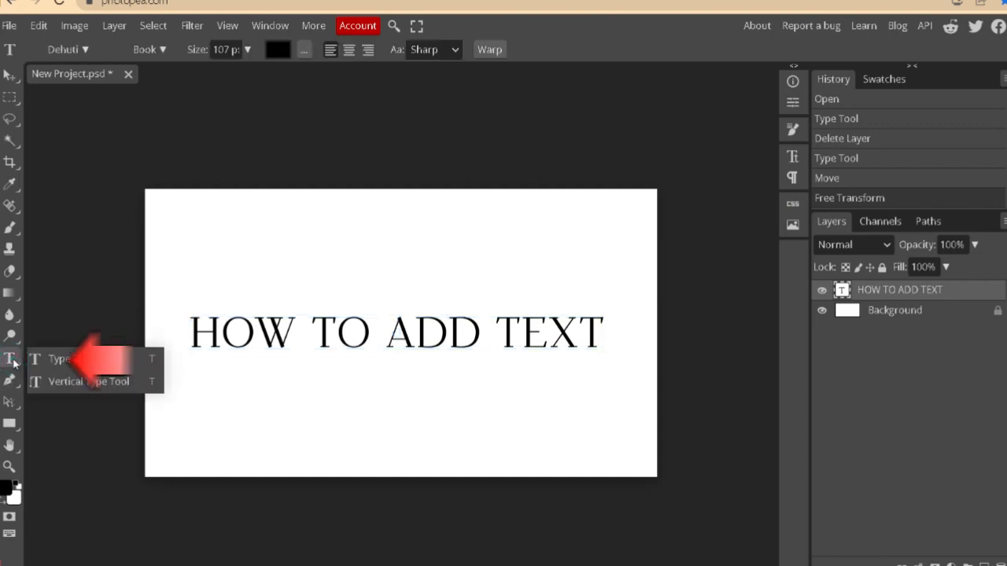
left_click(47, 358)
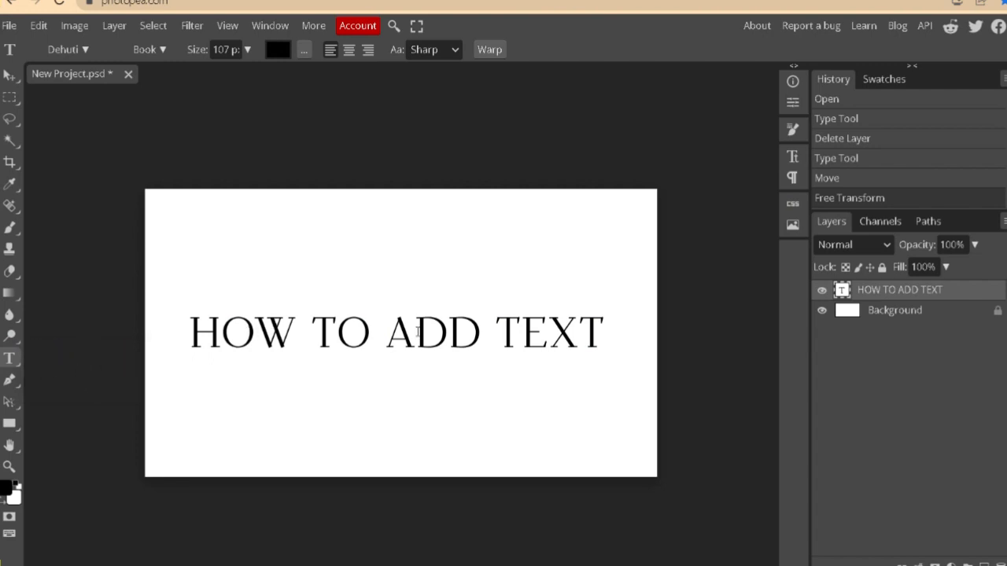
left_click(374, 331)
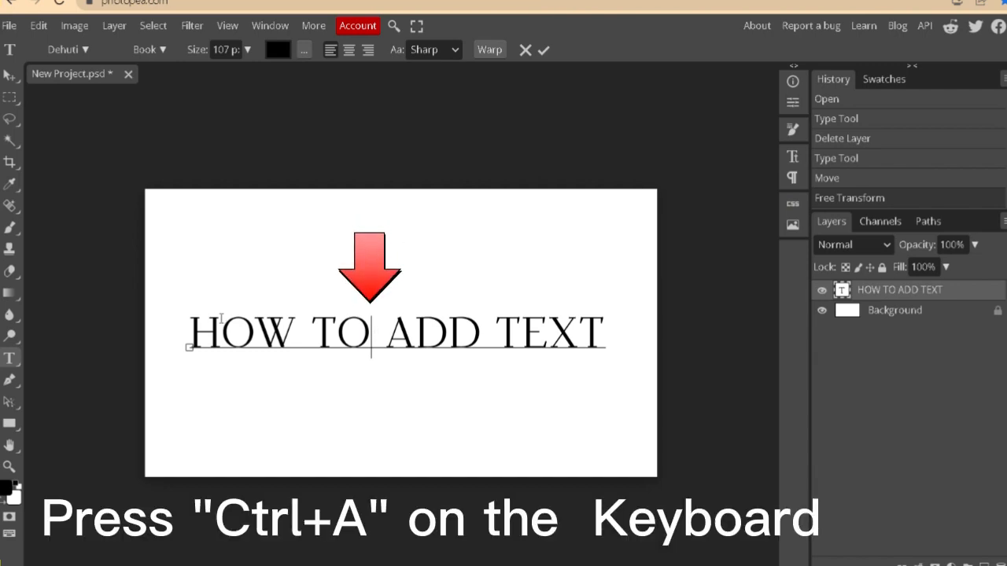
left_click_drag(189, 331, 606, 331)
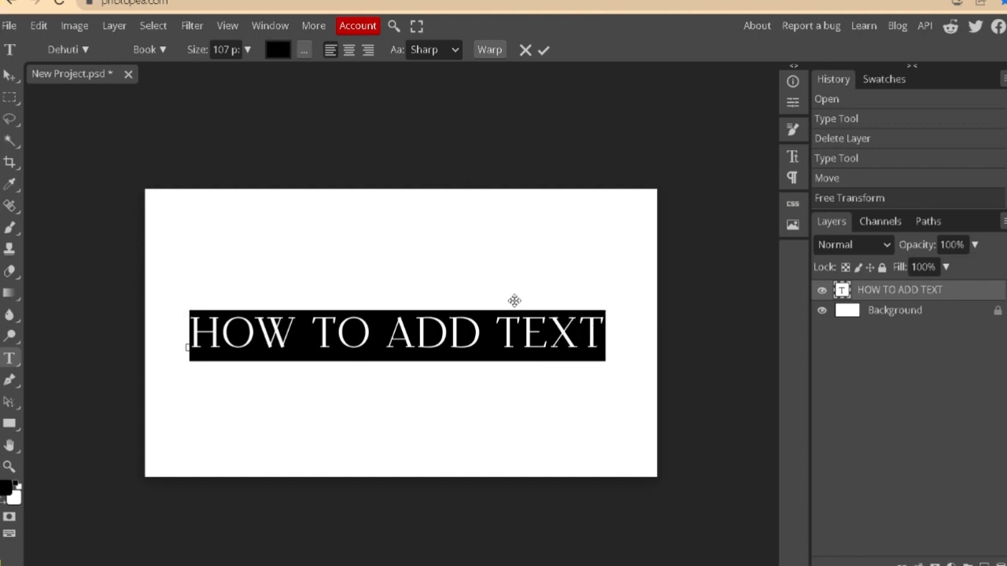
left_click(278, 52)
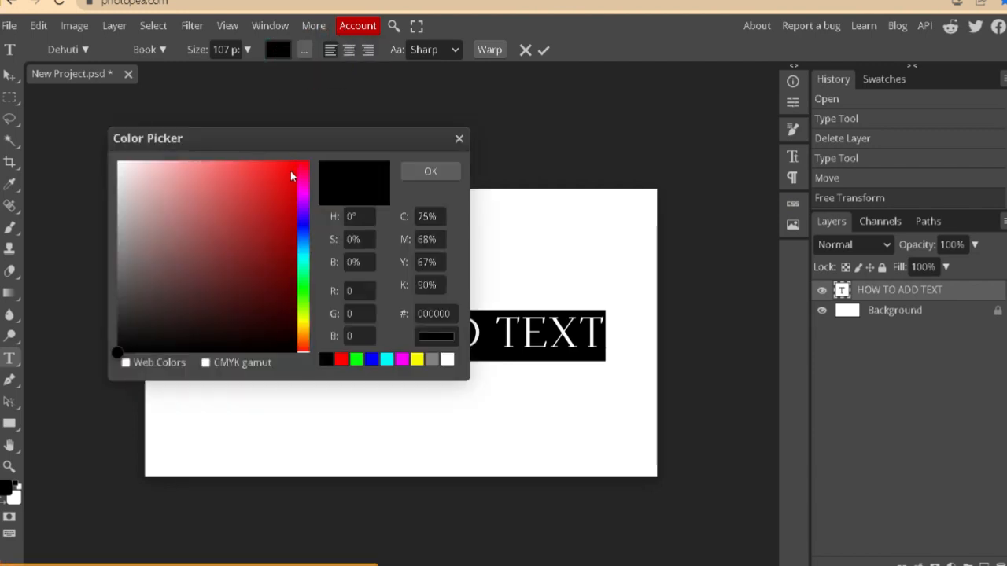
left_click(292, 174)
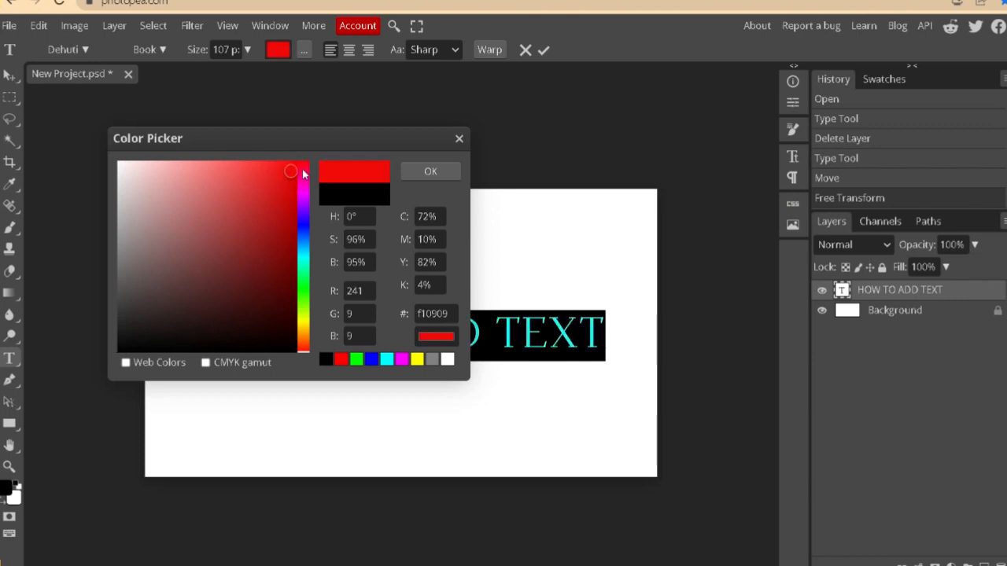
left_click(429, 171)
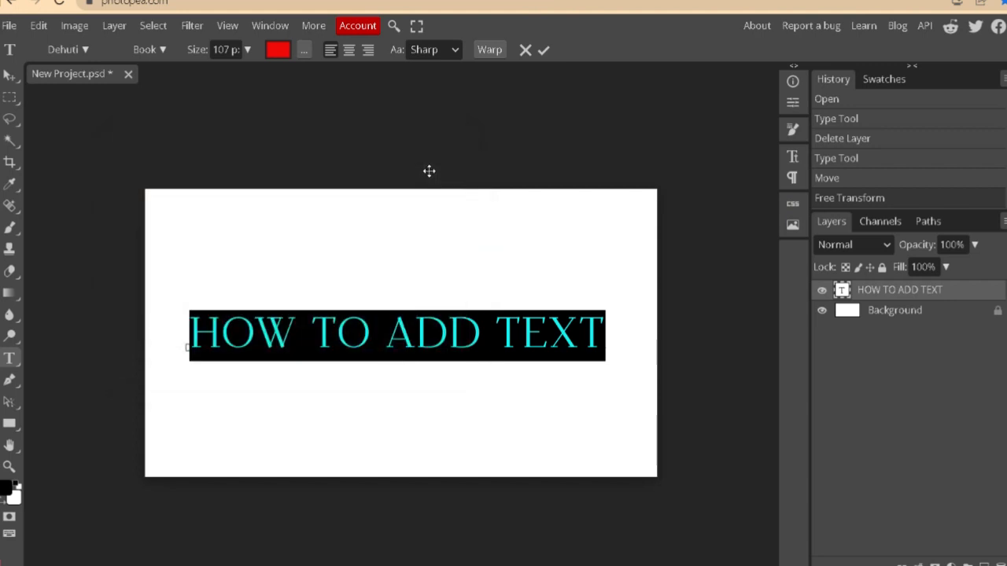
left_click(543, 50)
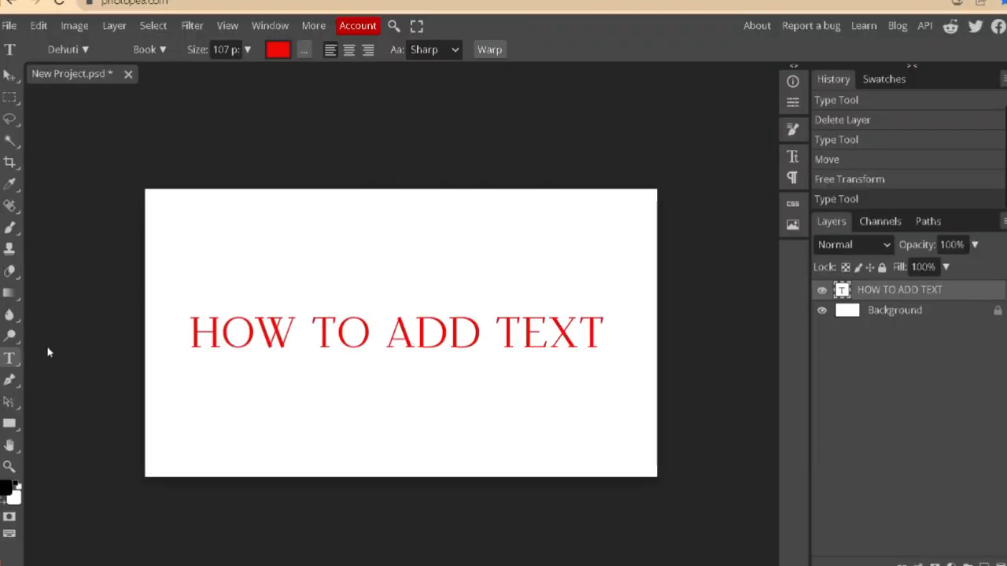
Change the font of the whole red text to Dela Gothic One
right_click(11, 360)
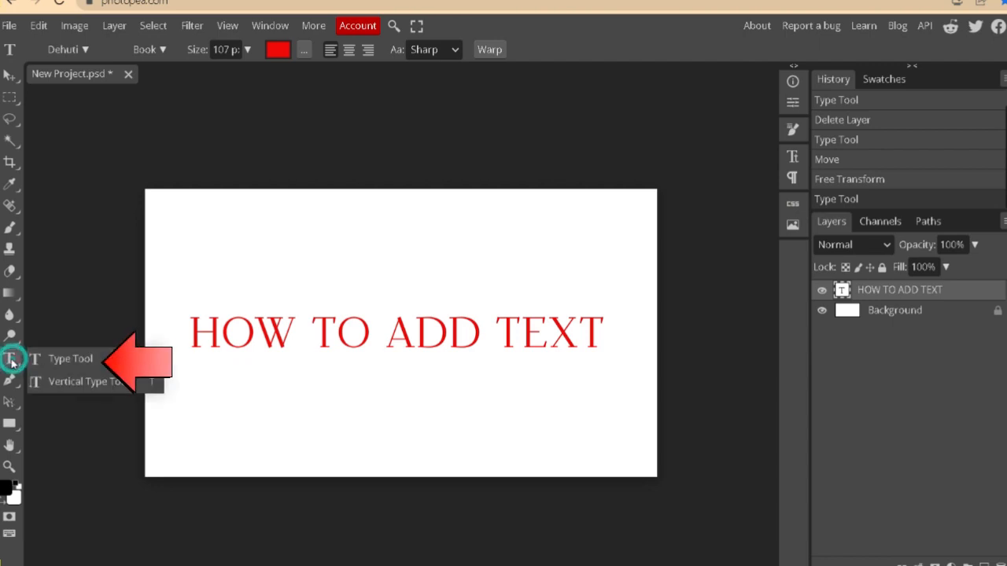
left_click(39, 360)
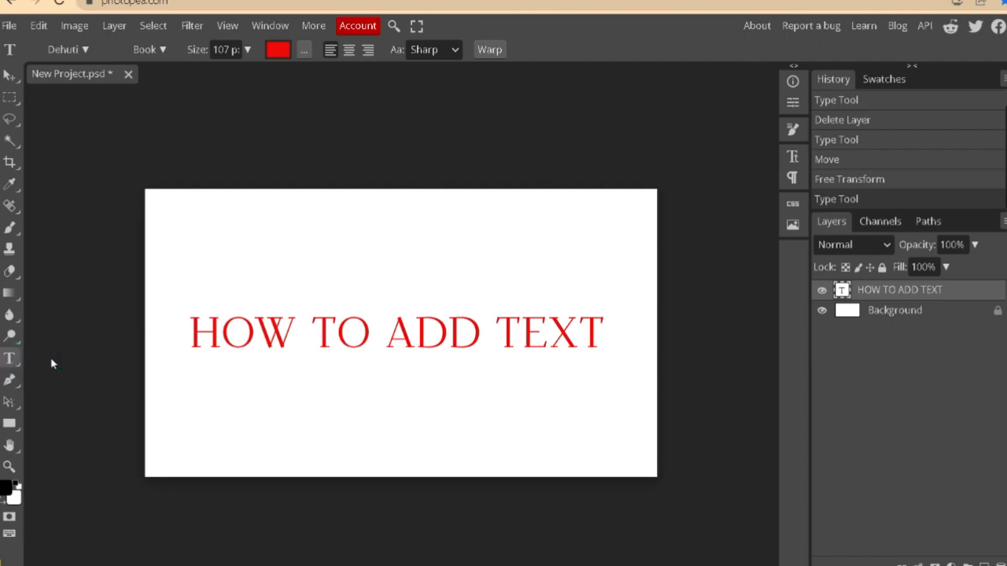
left_click(199, 331)
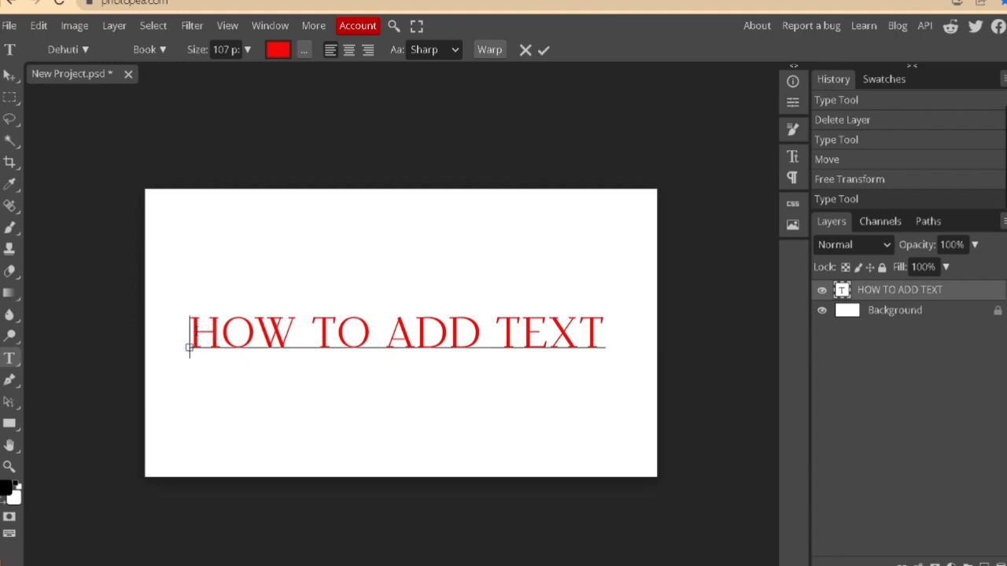
left_click_drag(193, 331, 606, 330)
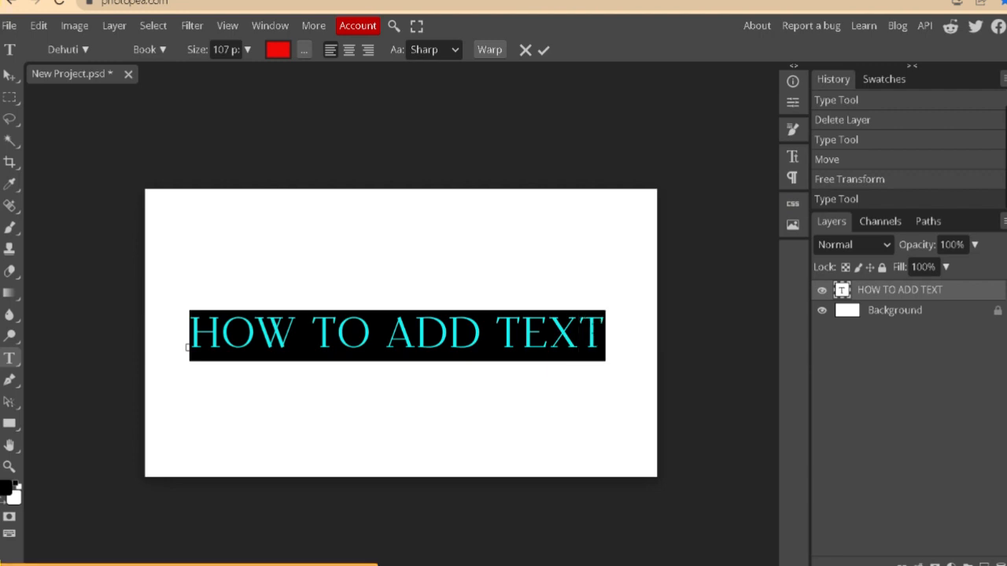
left_click(86, 49)
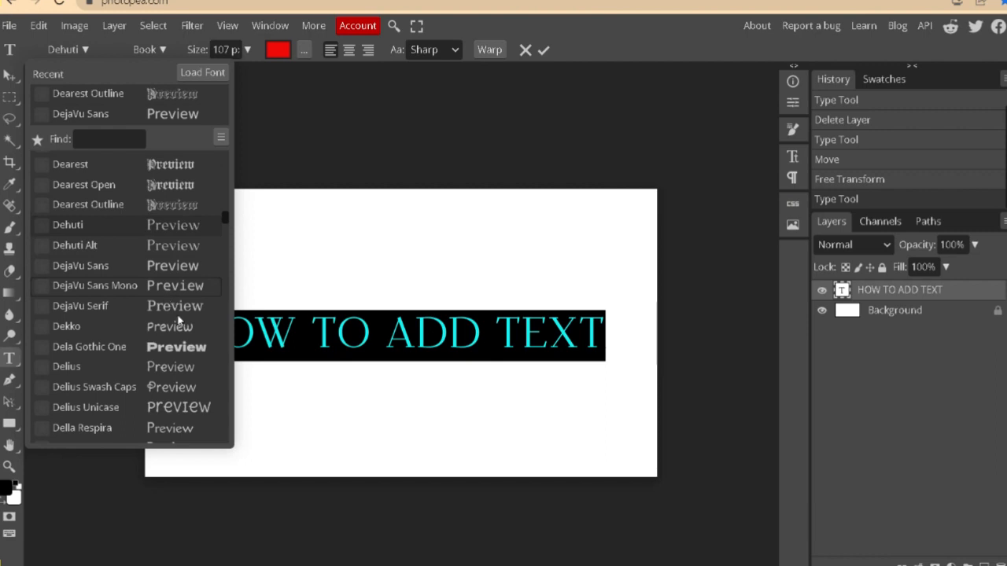
left_click(179, 352)
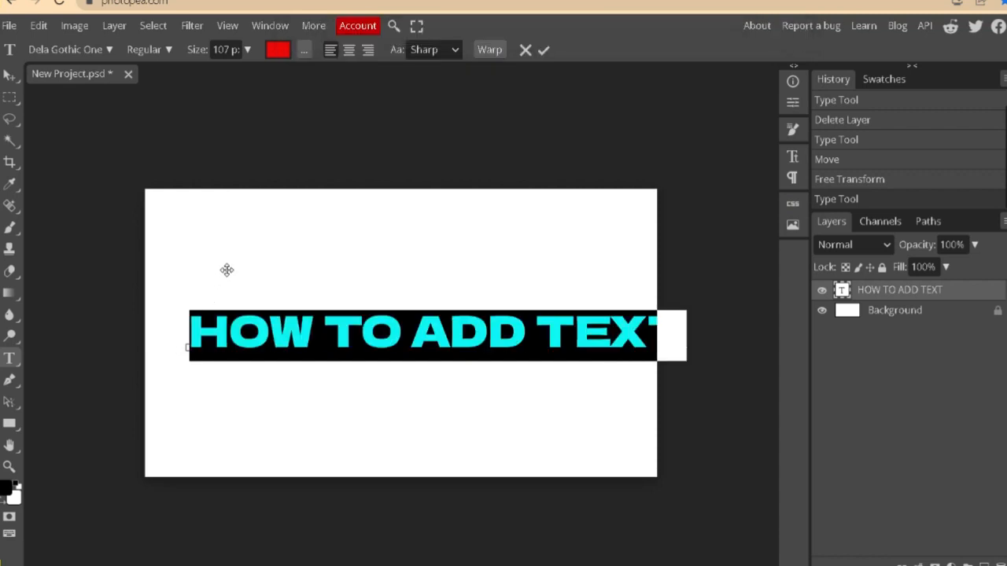
left_click(236, 337)
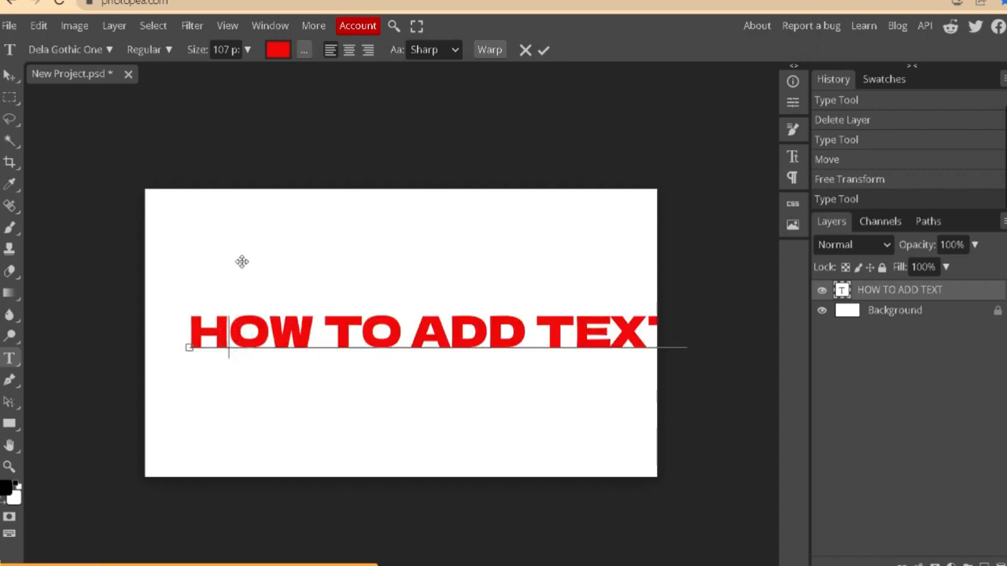
left_click(543, 51)
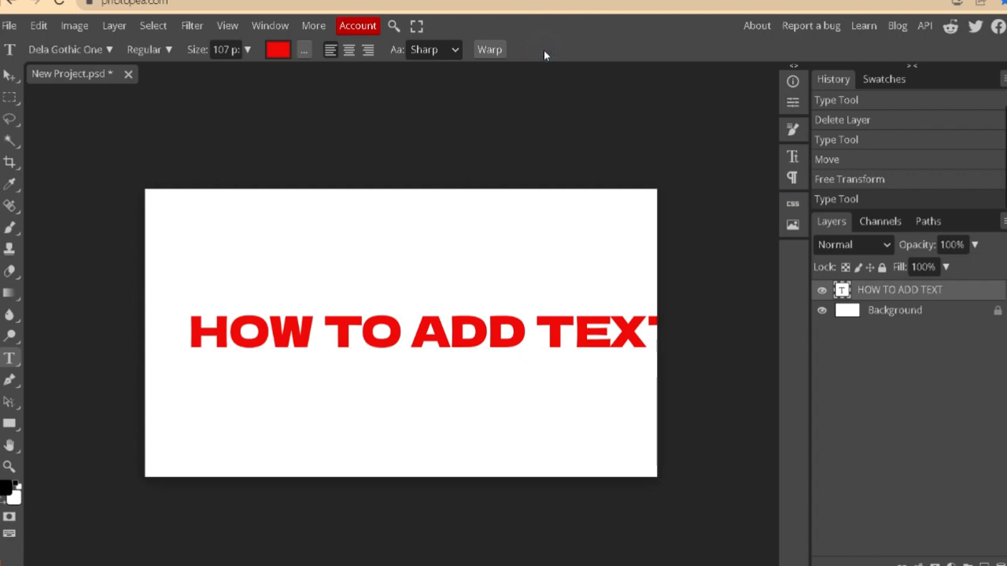
Scale the text down proportionally to about 84% and reposition it centrally so it fits inside the canvas
left_click(7, 76)
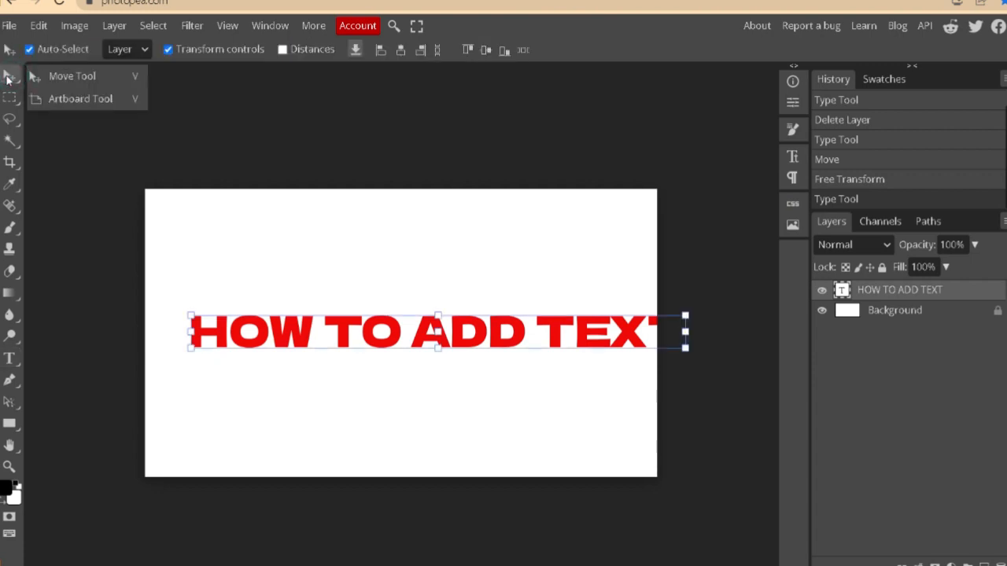
left_click(281, 293)
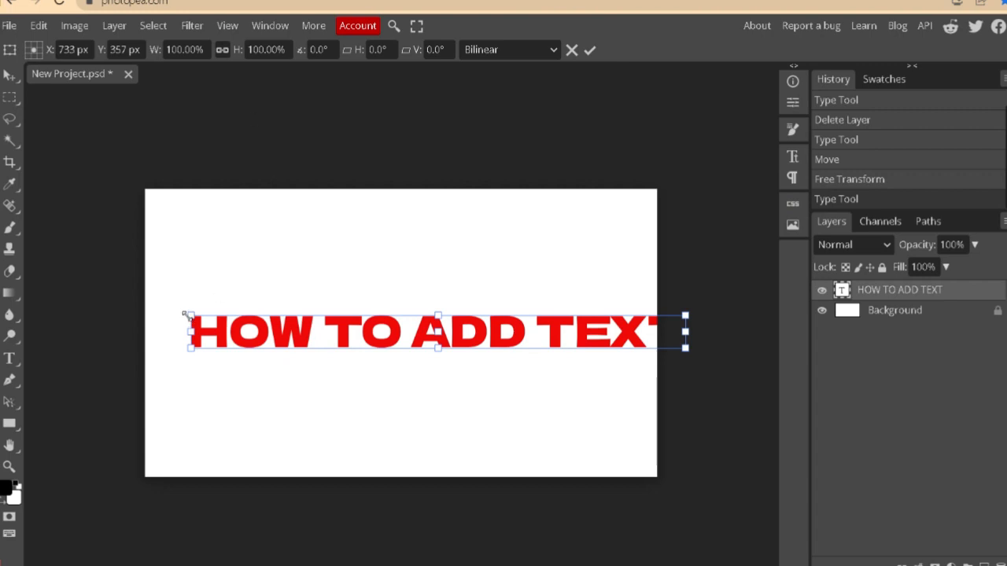
left_click_drag(186, 315, 270, 322)
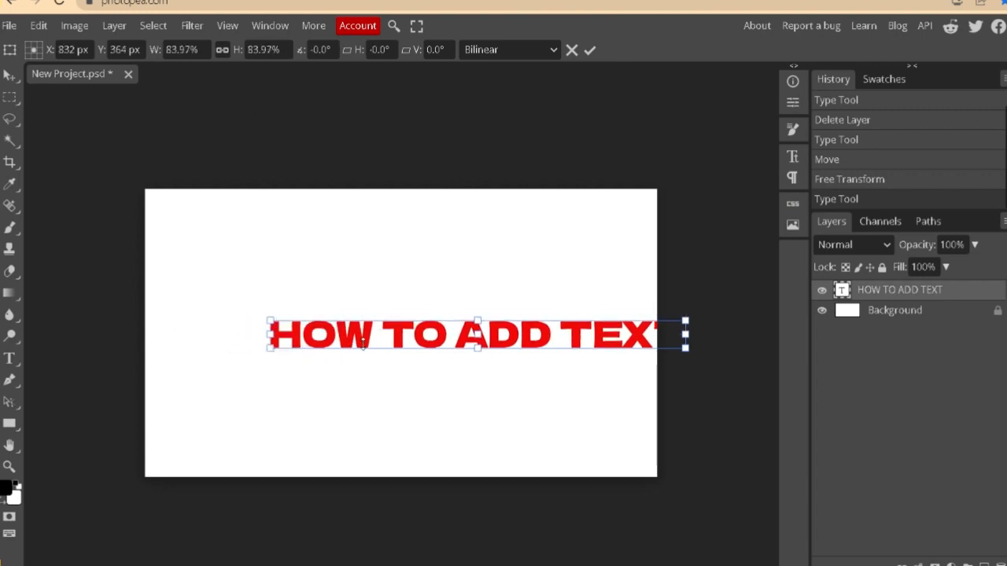
left_click_drag(362, 343, 277, 338)
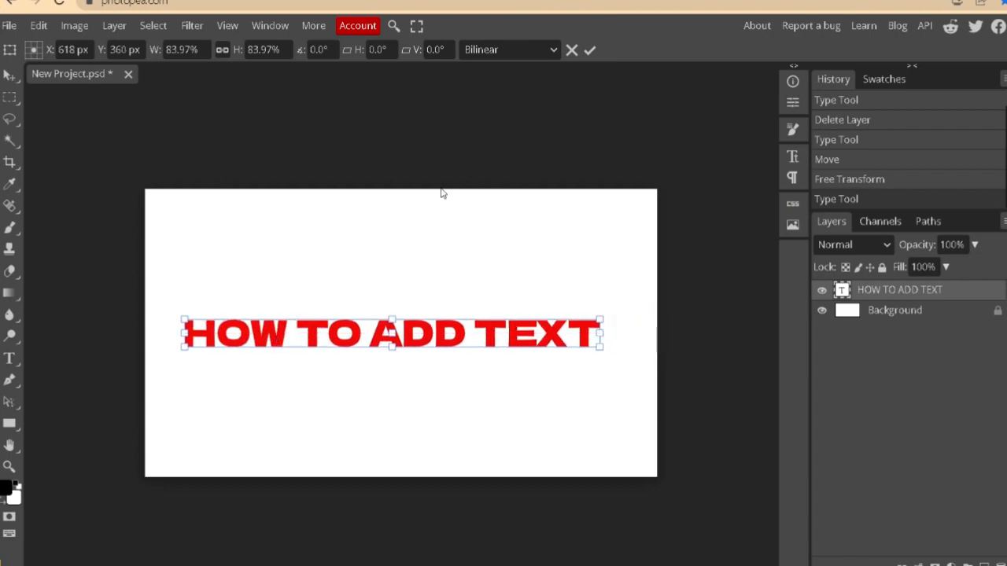
left_click(590, 50)
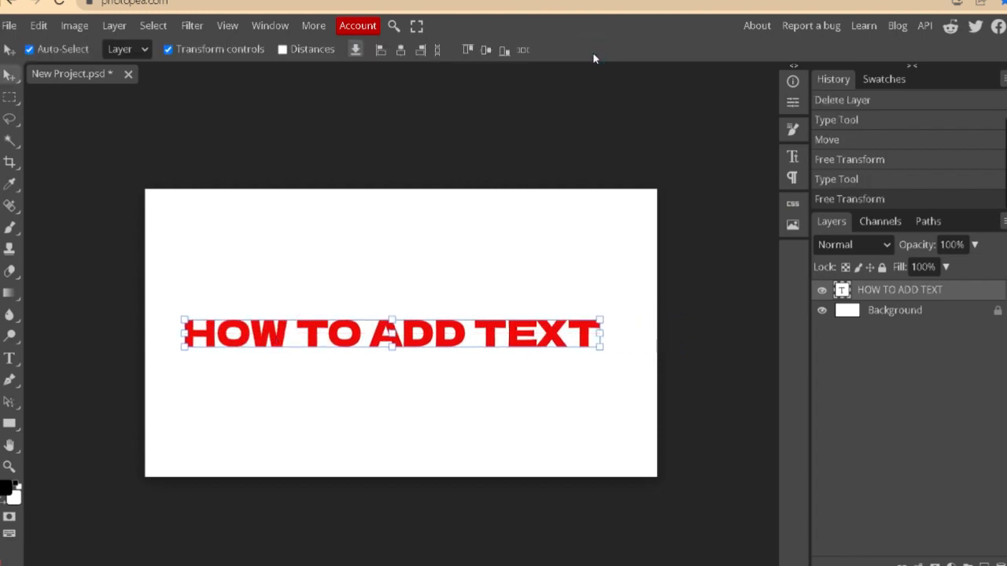
left_click(381, 259)
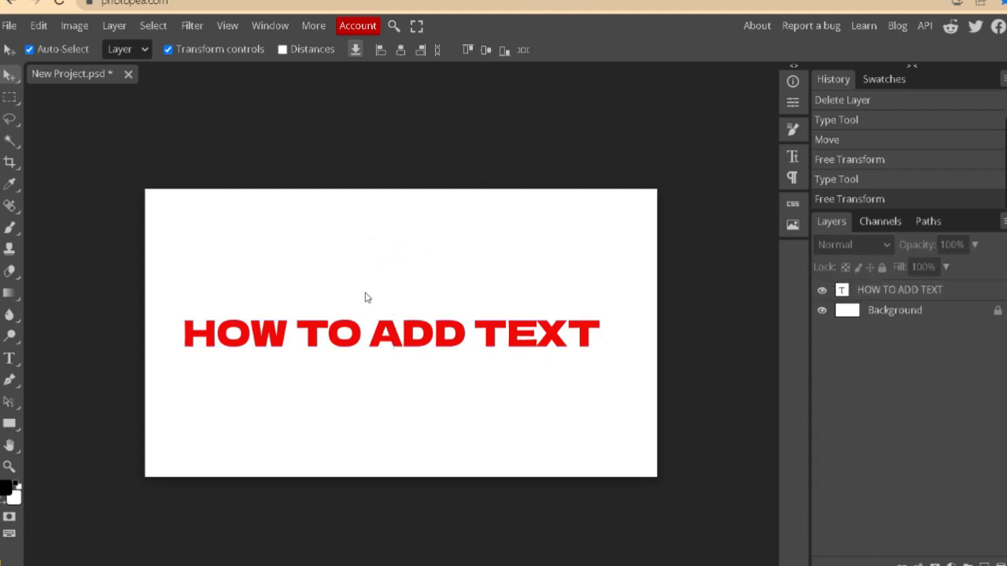
left_click(349, 338)
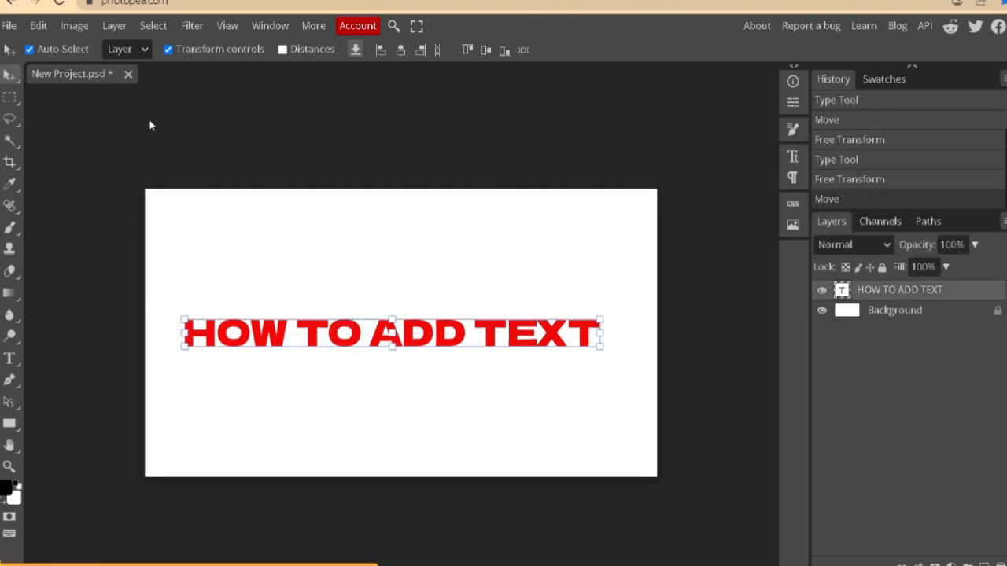